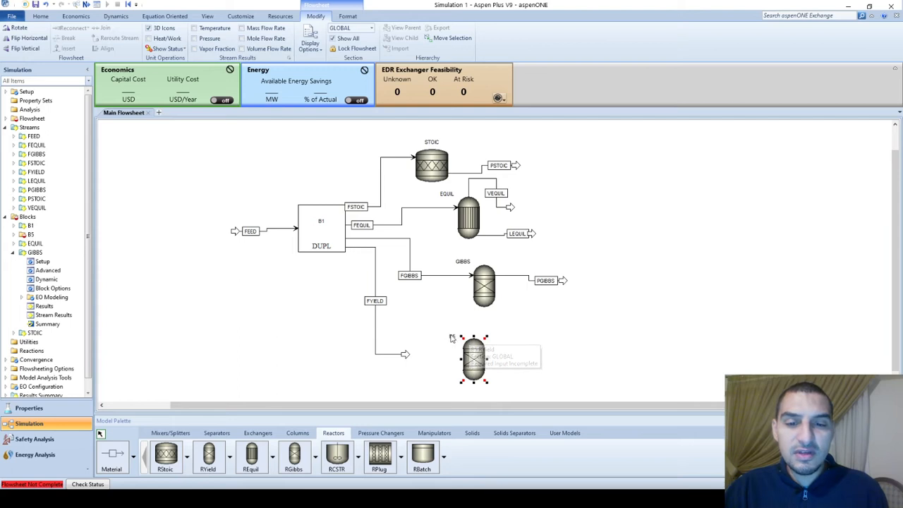
# Rename the new RYield reactor block as YIELD and connect the FYIELD stream to its inlet
pyautogui.doubleClick(452, 337)
pyautogui.write('H')
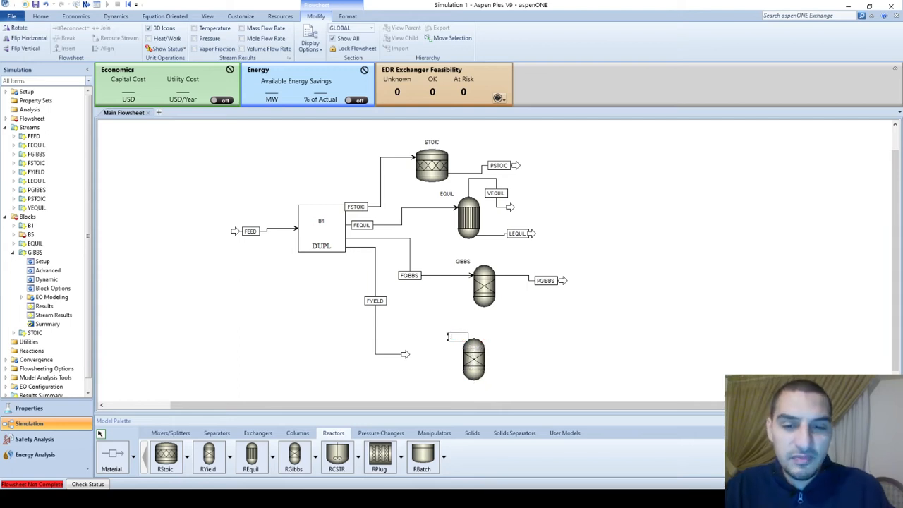
pyautogui.write('IELD')
pyautogui.press('Return')
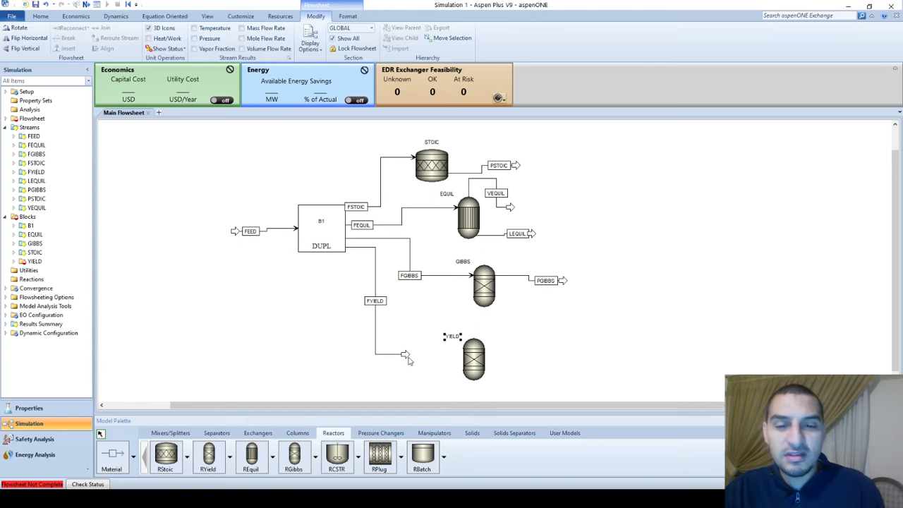
pyautogui.moveTo(406, 356); pyautogui.dragTo(460, 351)
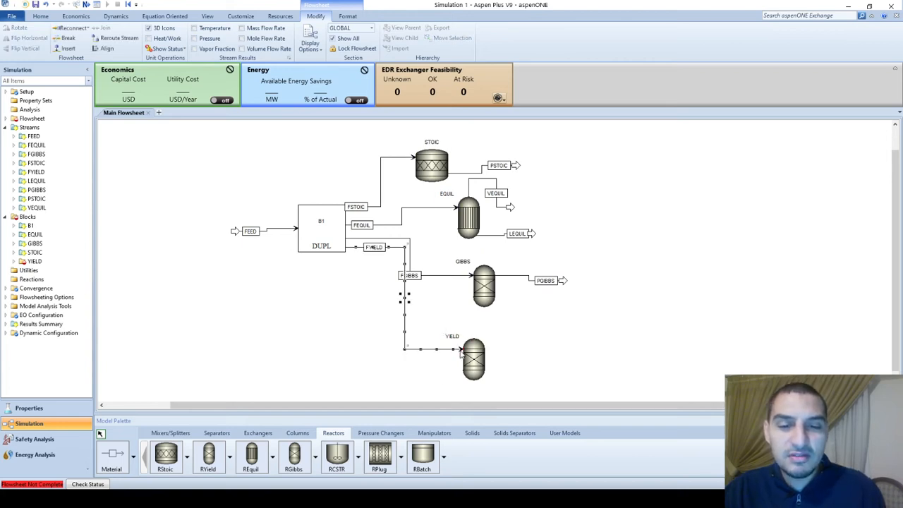
# Add a material product stream from the YIELD reactor's outlet and name it PYIELD
pyautogui.click(116, 451)
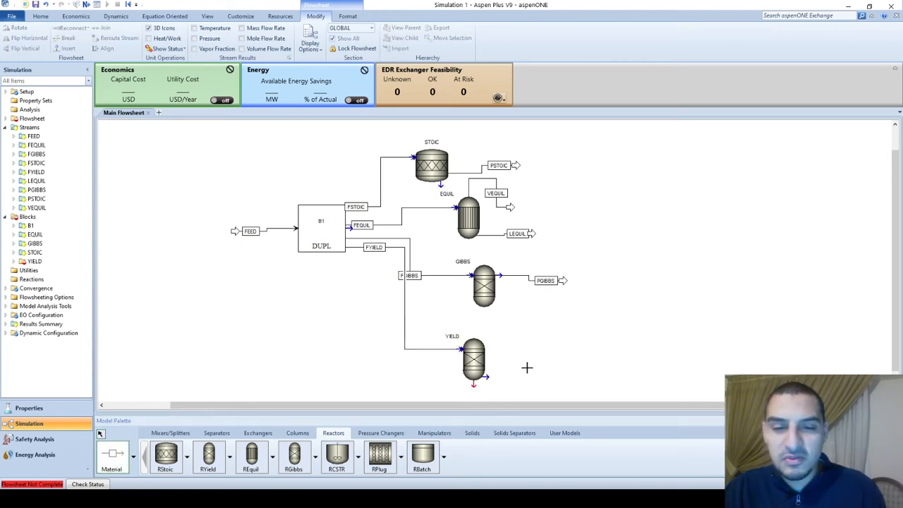
pyautogui.click(474, 384)
pyautogui.click(547, 387)
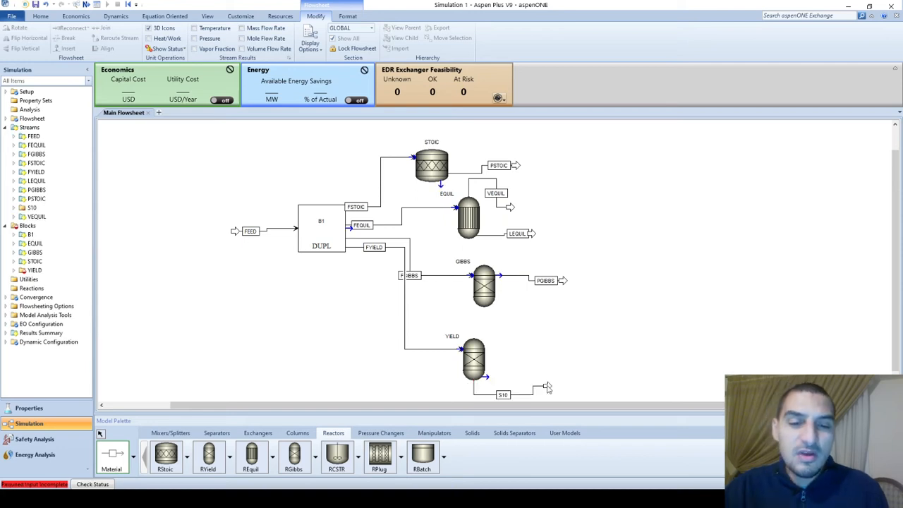
pyautogui.click(504, 395)
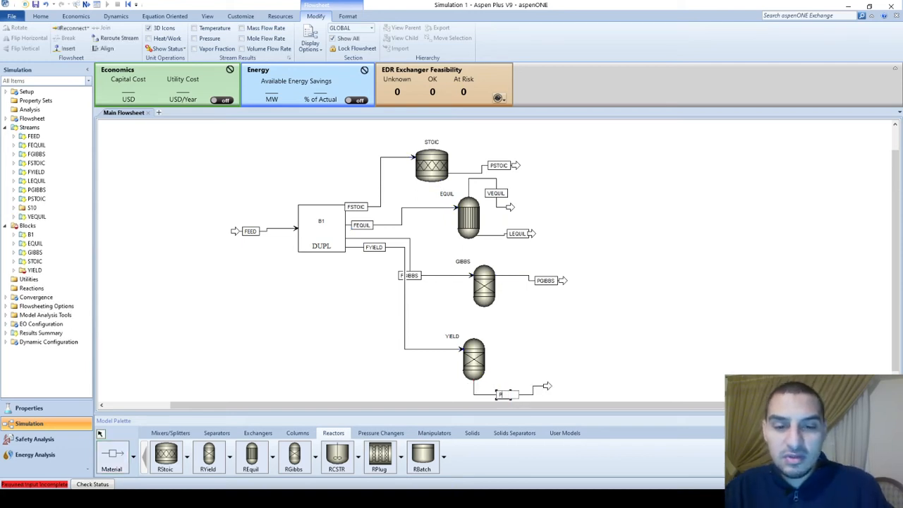
pyautogui.write('PYIELD')
pyautogui.press('Return')
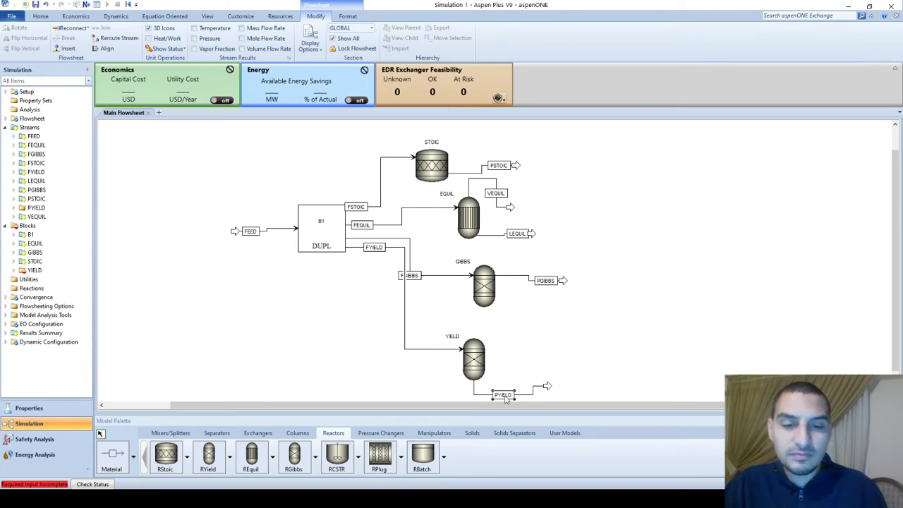
pyautogui.click(641, 329)
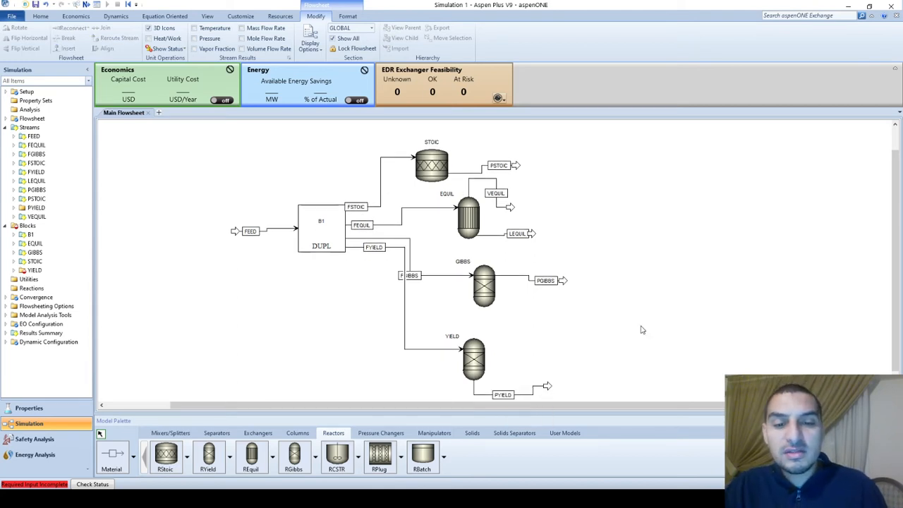
# Reroute the FYIELD line clear of the FGIBBS stream and shift the B1 duplicator block slightly
pyautogui.scroll(-2, 641, 330)
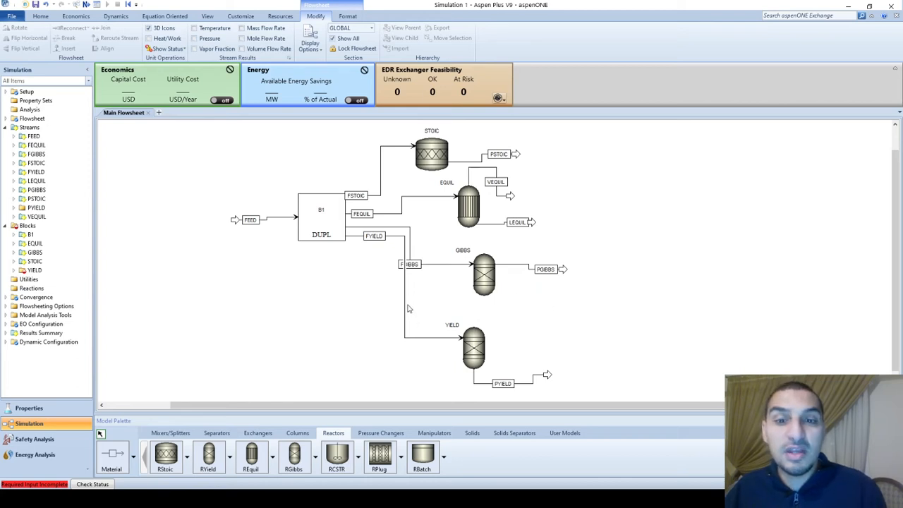
pyautogui.moveTo(407, 308); pyautogui.dragTo(380, 289)
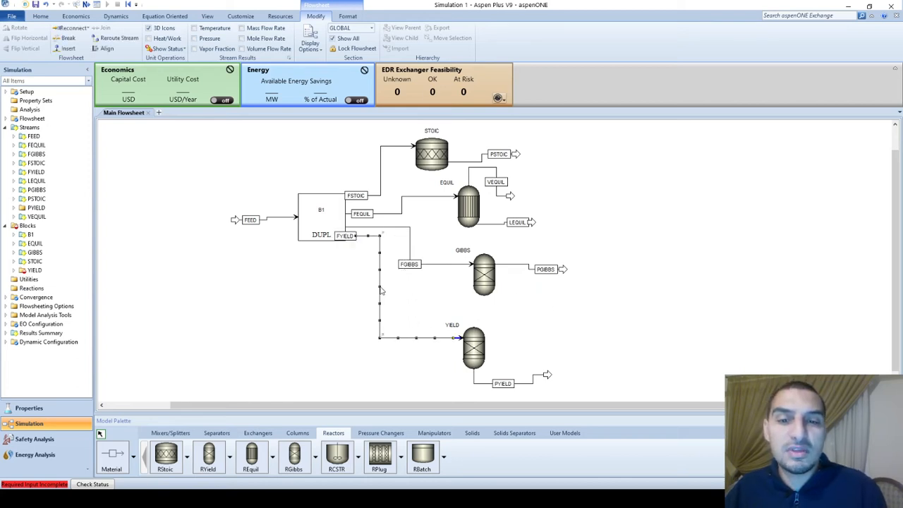
pyautogui.click(332, 232)
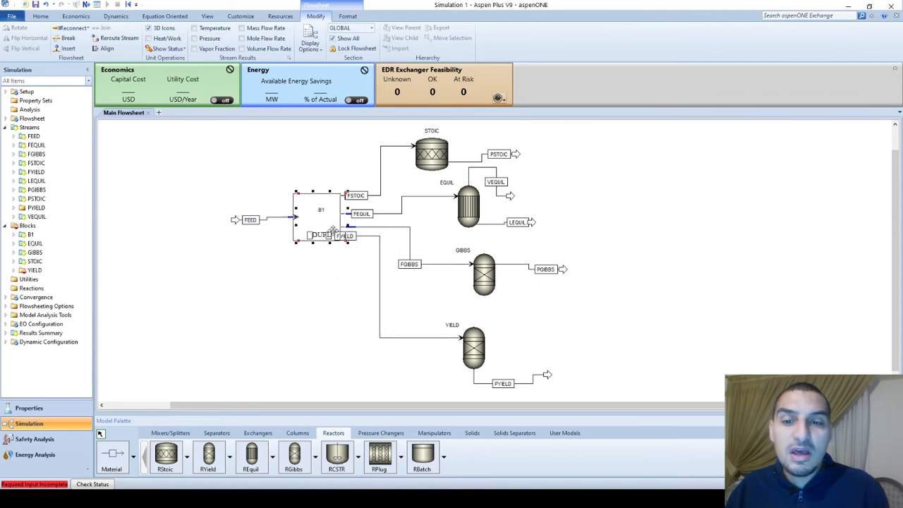
pyautogui.moveTo(332, 231); pyautogui.dragTo(332, 227)
pyautogui.click(351, 246)
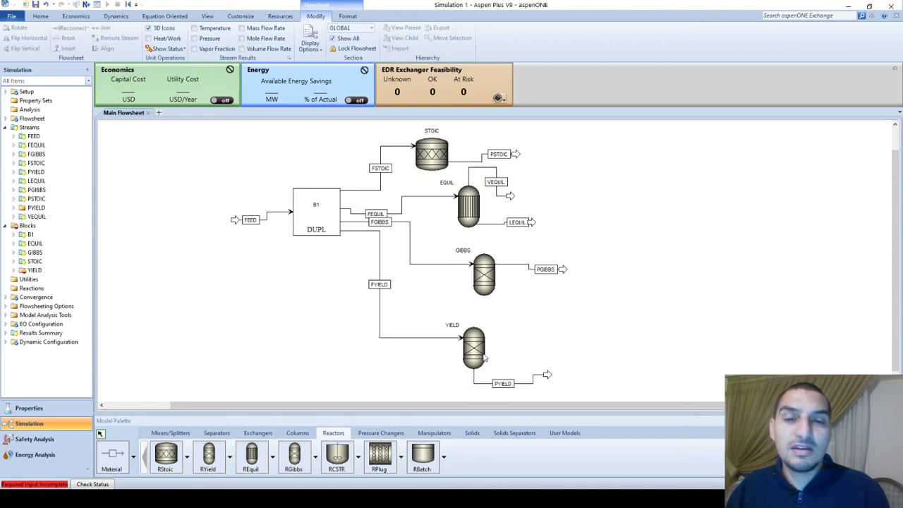
# Set the YIELD reactor's operating temperature to 75 C and its pressure to 75 bar
pyautogui.doubleClick(484, 358)
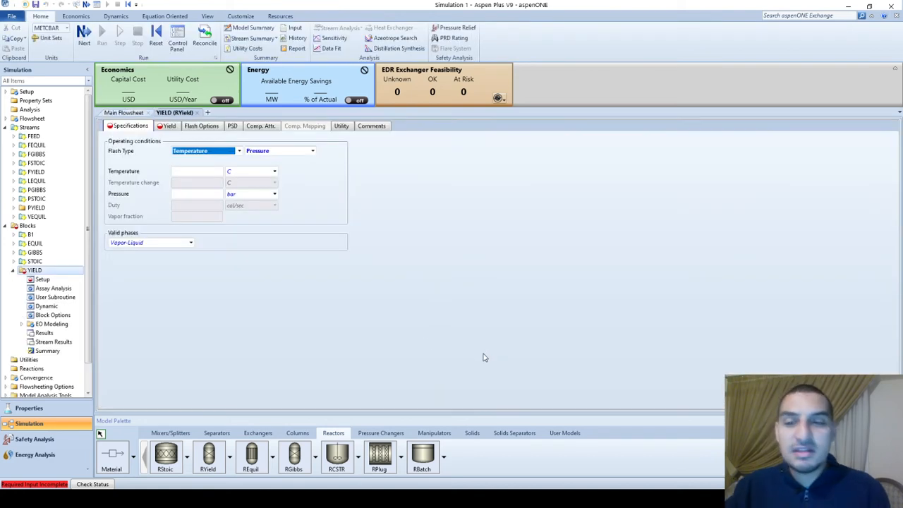
pyautogui.click(183, 173)
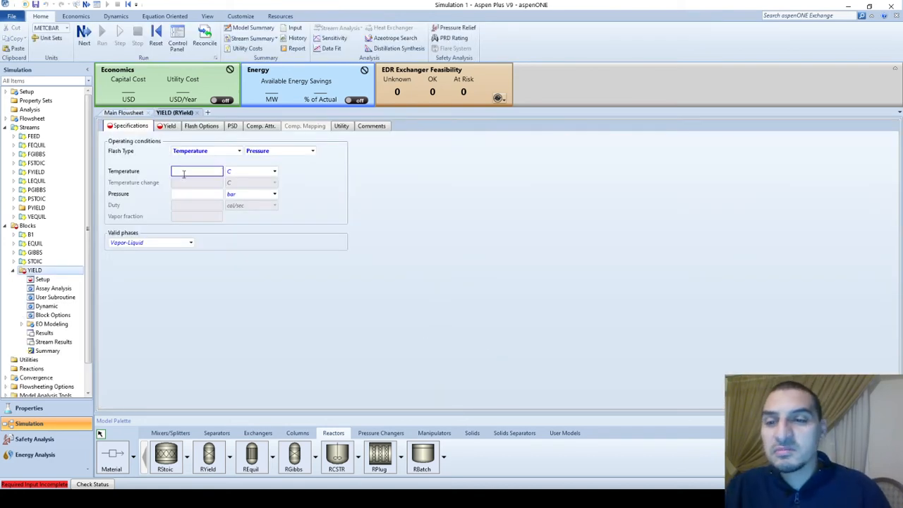
pyautogui.write('10')
pyautogui.press('Tab')
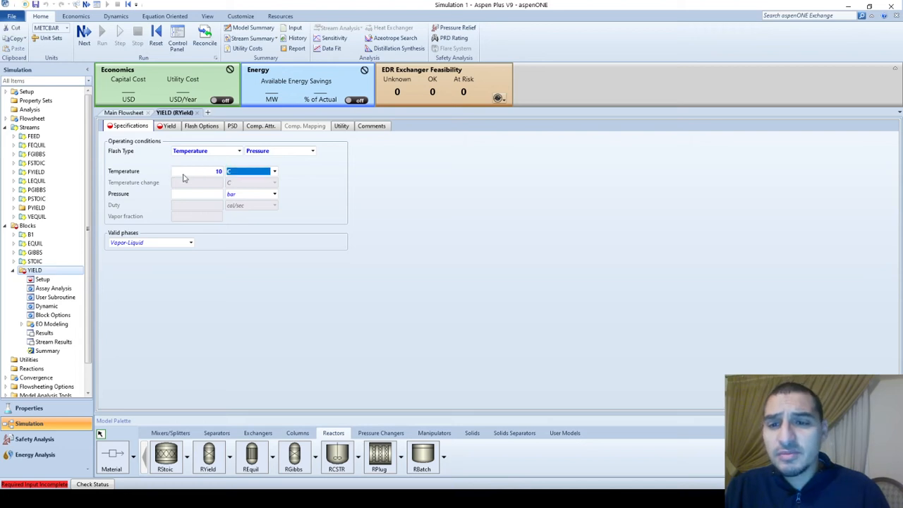
pyautogui.hotkey('shift', 'Tab')
pyautogui.write('75')
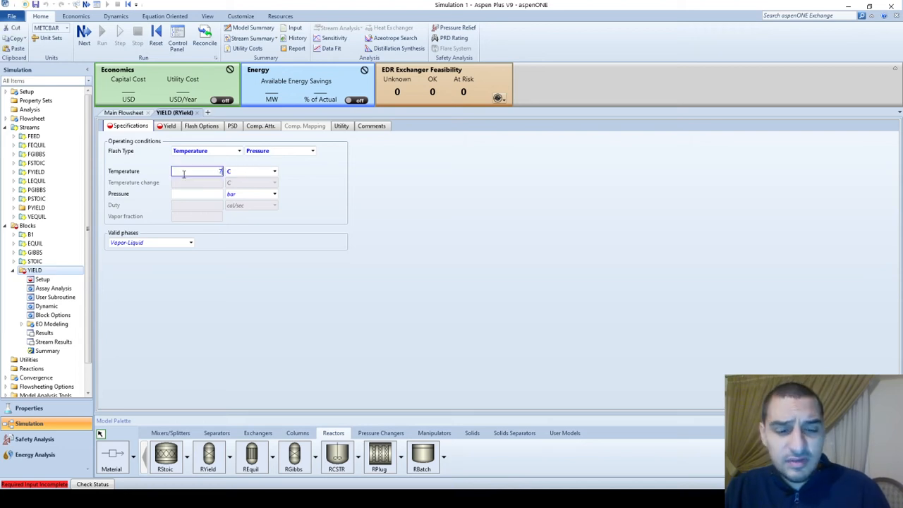
pyautogui.press('Tab')
pyautogui.press('Tab')
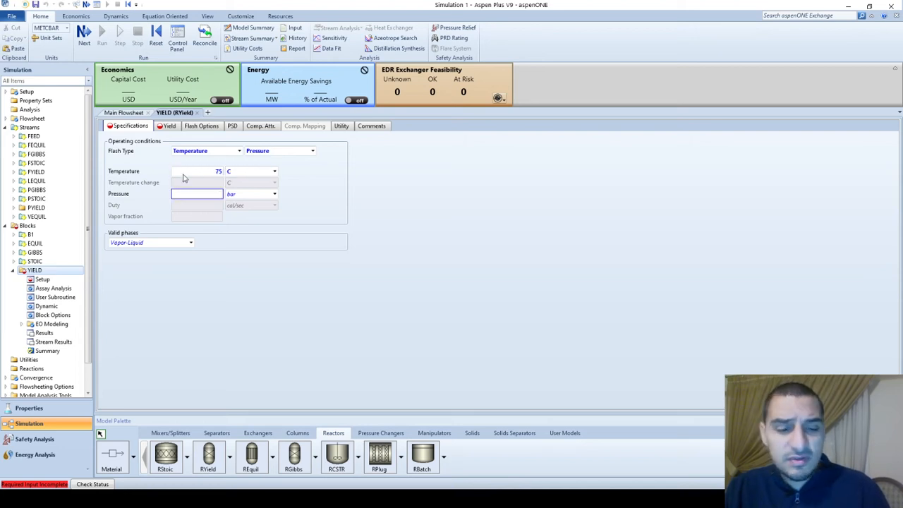
pyautogui.write('75')
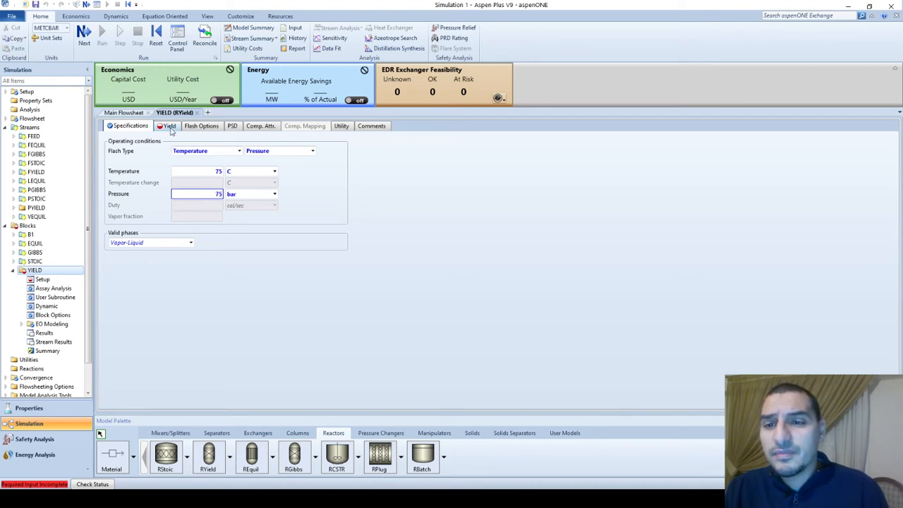
# Specify ETH-ACET as the YIELD reactor's component yield on a mole basis with a basis yield of 70
pyautogui.click(170, 128)
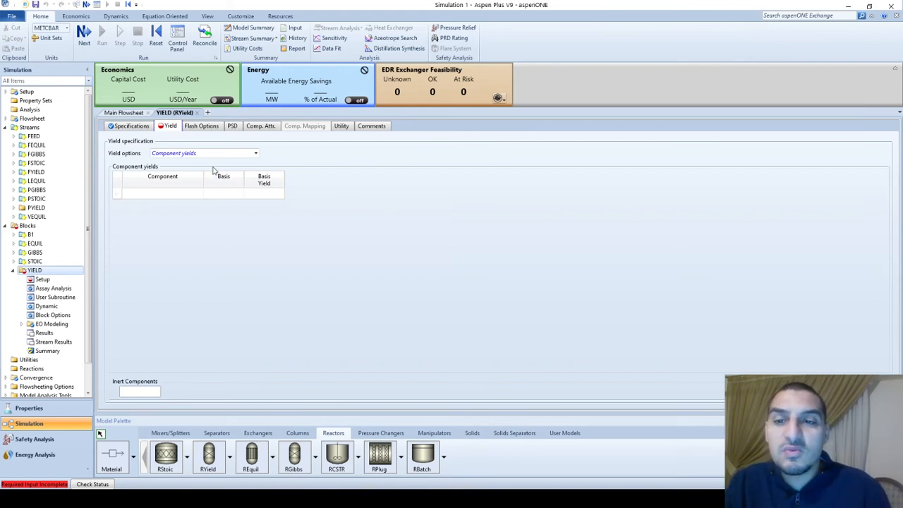
pyautogui.click(197, 194)
pyautogui.click(199, 194)
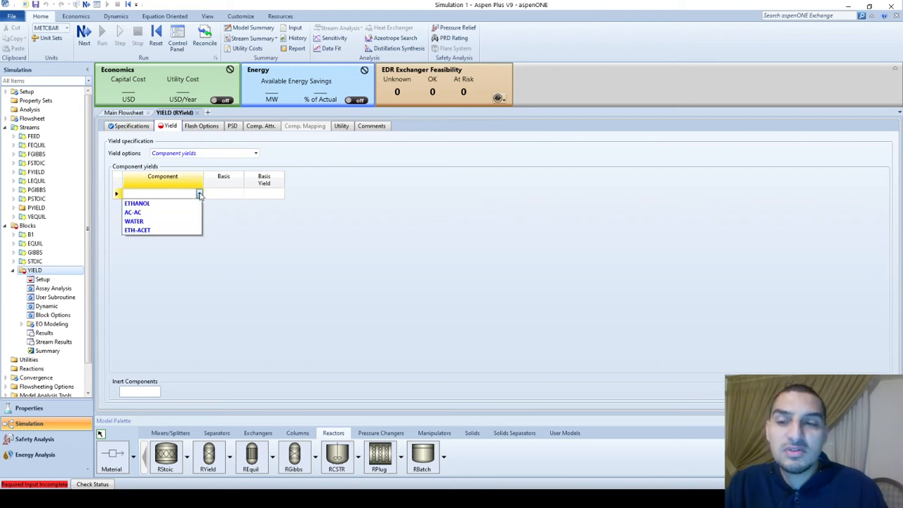
pyautogui.click(176, 231)
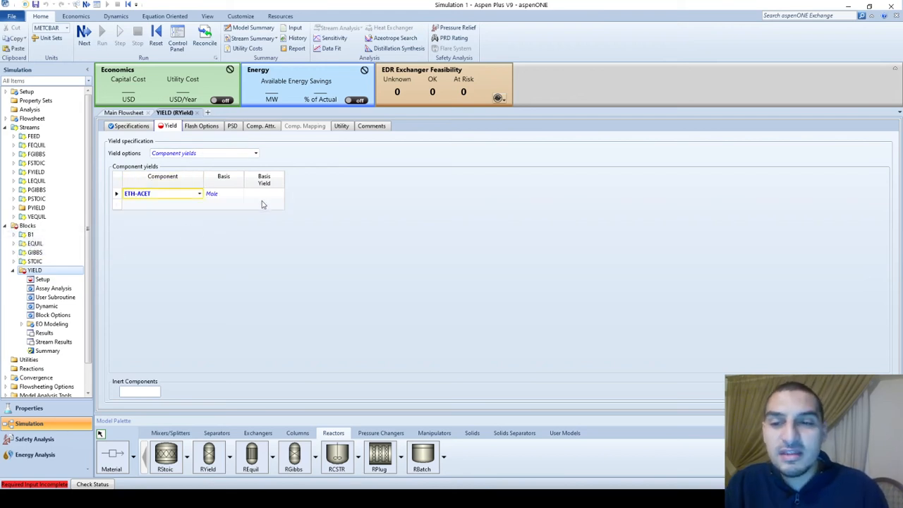
pyautogui.click(263, 194)
pyautogui.write('100')
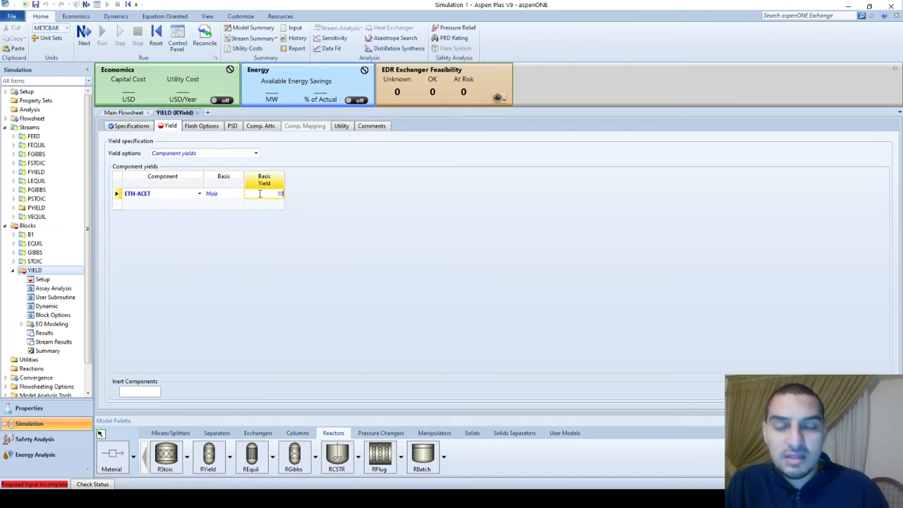
pyautogui.press('Return')
pyautogui.click(260, 196)
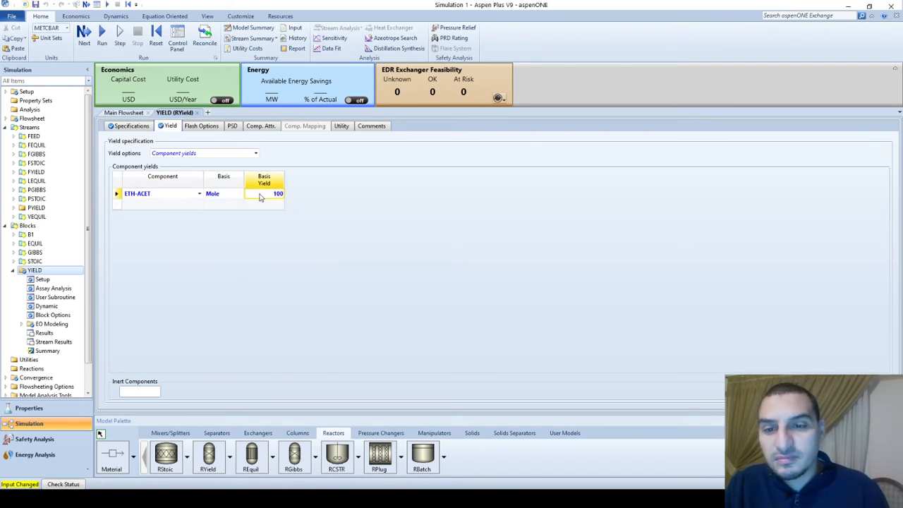
pyautogui.write('70')
pyautogui.press('Return')
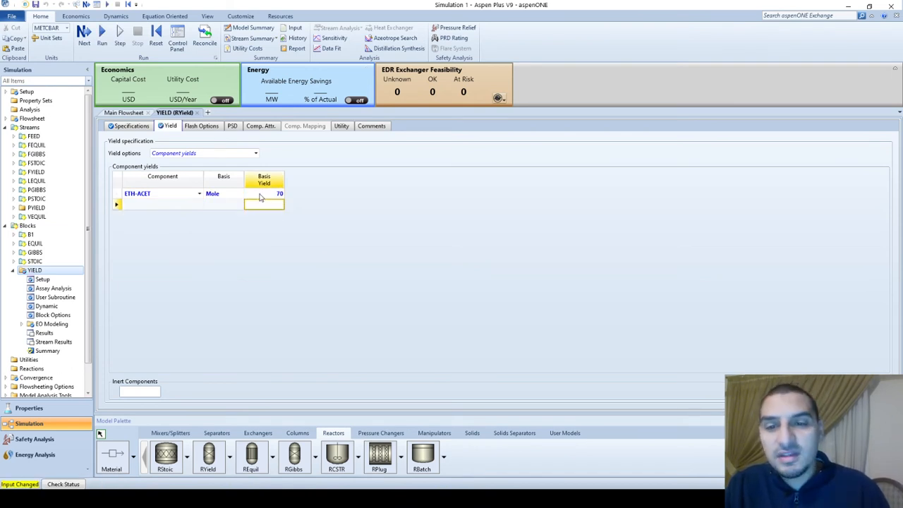
# Run the simulation and review the run status messages for the YIELD block
pyautogui.click(103, 36)
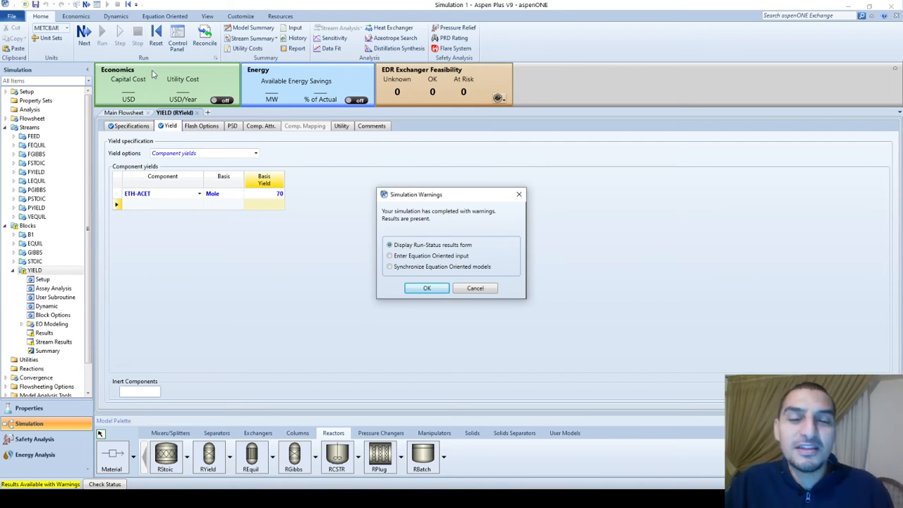
pyautogui.click(428, 291)
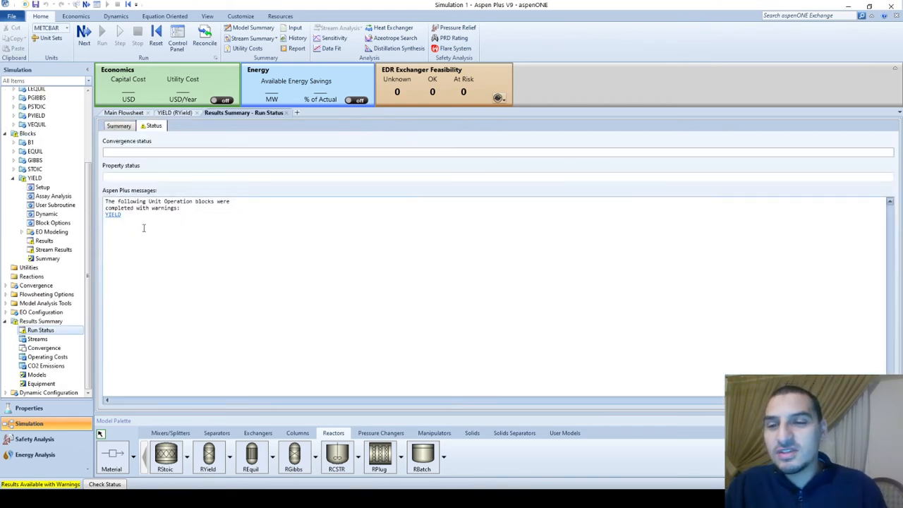
pyautogui.click(114, 215)
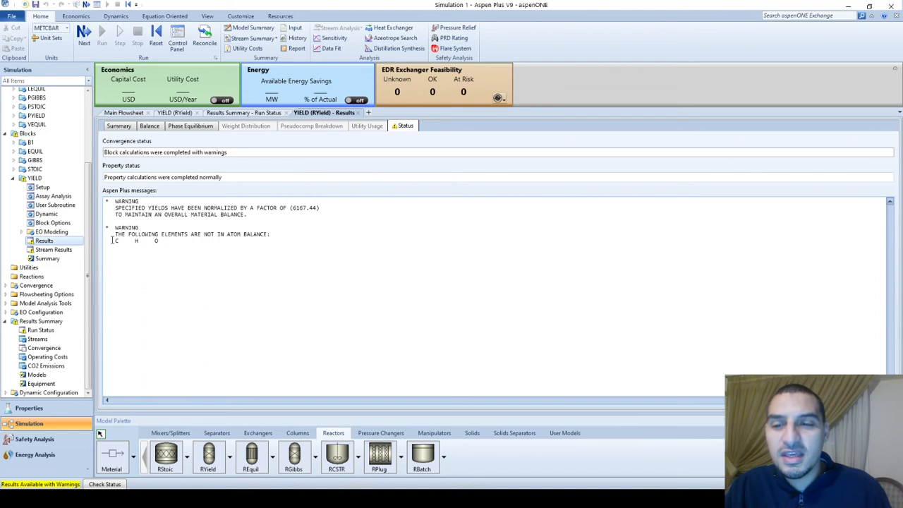
pyautogui.moveTo(115, 241); pyautogui.dragTo(189, 243)
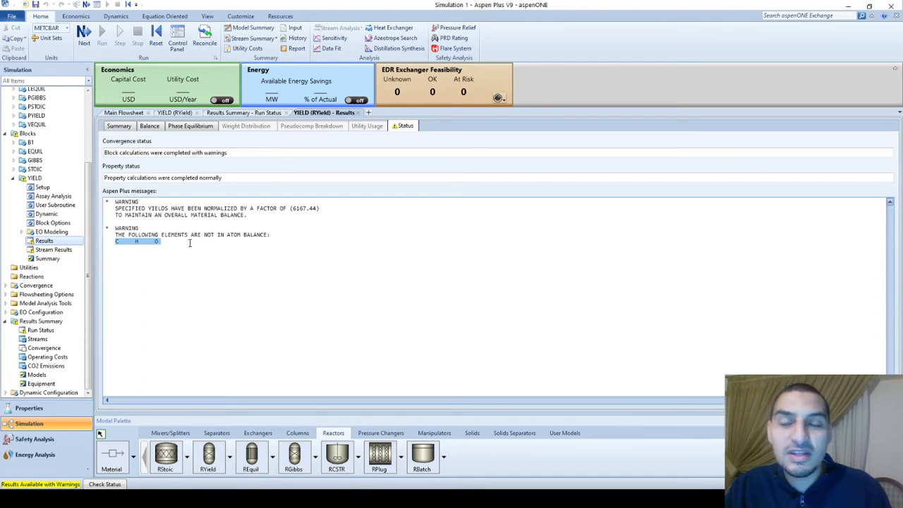
pyautogui.click(189, 243)
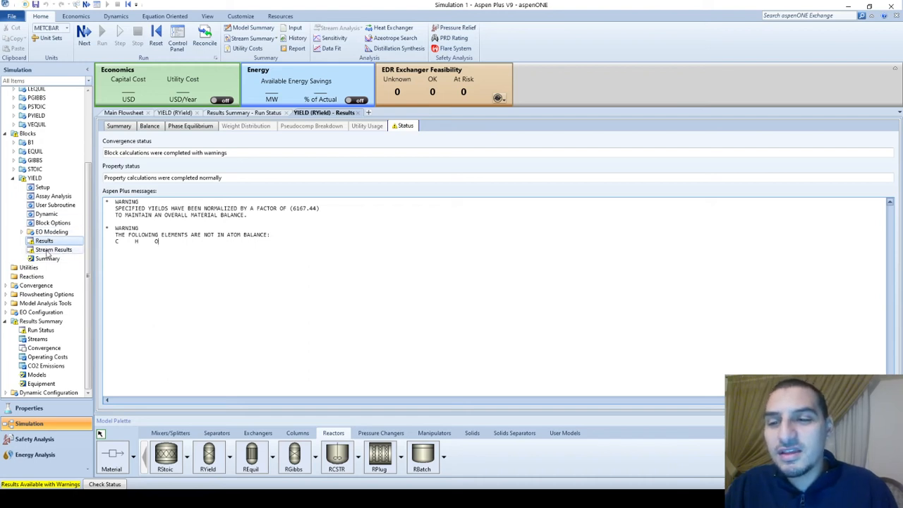
# Check the YIELD block's phase equilibrium and balance results
pyautogui.click(176, 127)
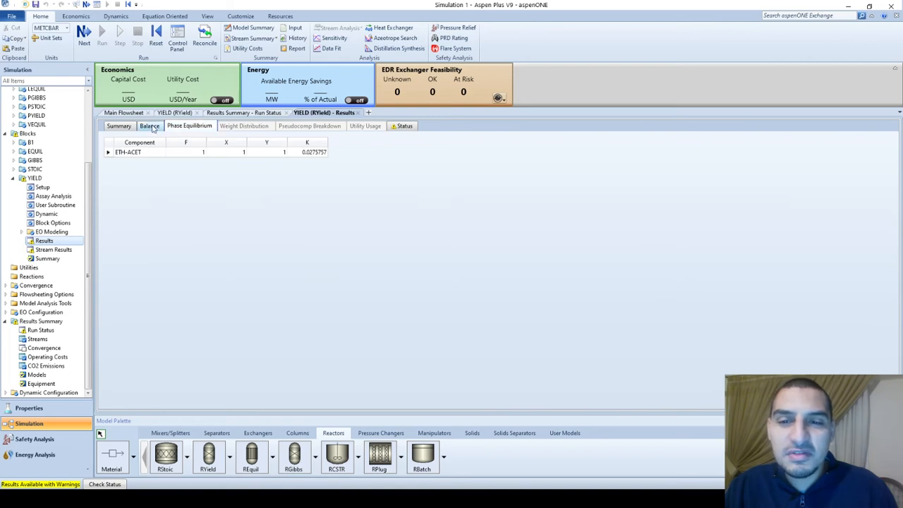
pyautogui.click(151, 126)
pyautogui.click(187, 126)
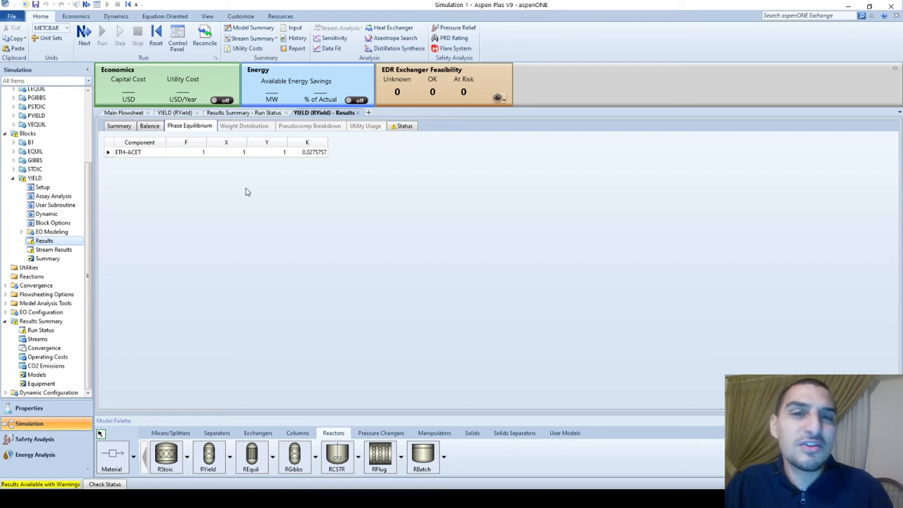
# Examine the YIELD block's stream results, expanding the component mole flows and mass flows of FYIELD and PYIELD
pyautogui.click(62, 250)
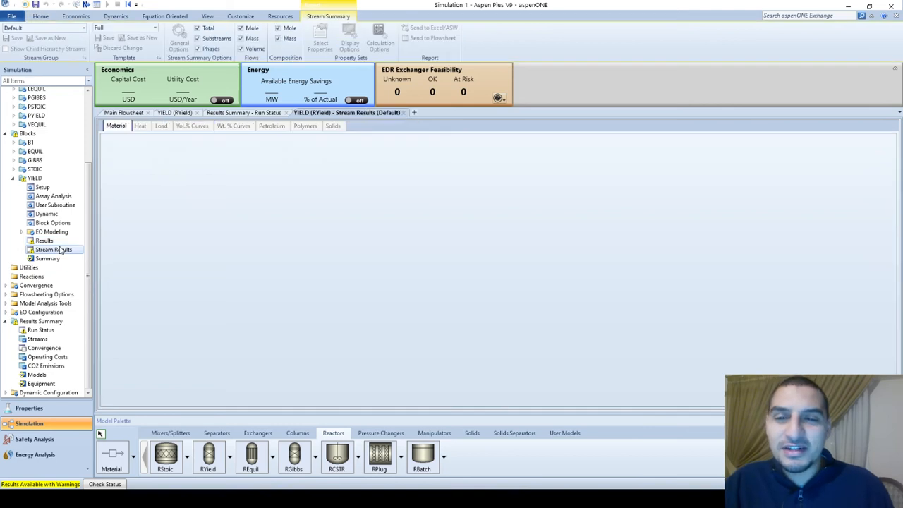
pyautogui.scroll(-4, 255, 317)
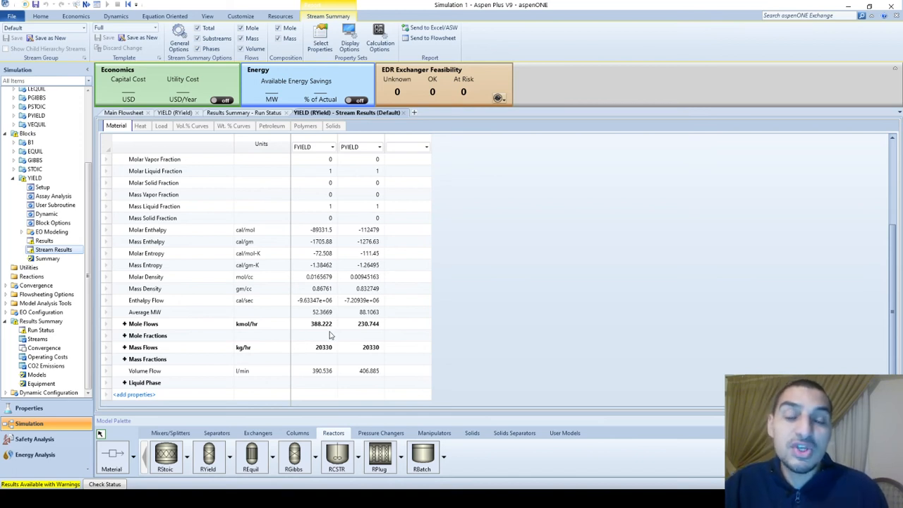
pyautogui.click(124, 324)
pyautogui.scroll(-2, 351, 328)
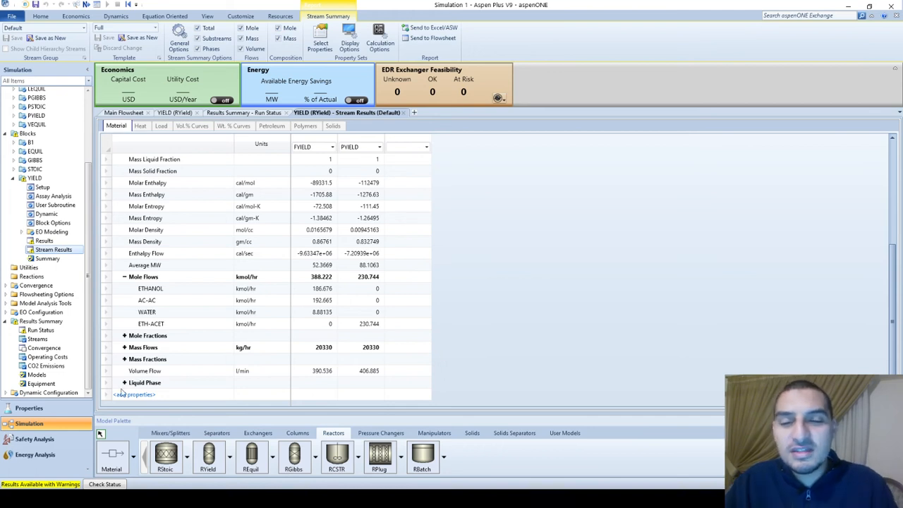
pyautogui.click(124, 348)
pyautogui.scroll(-2, 124, 353)
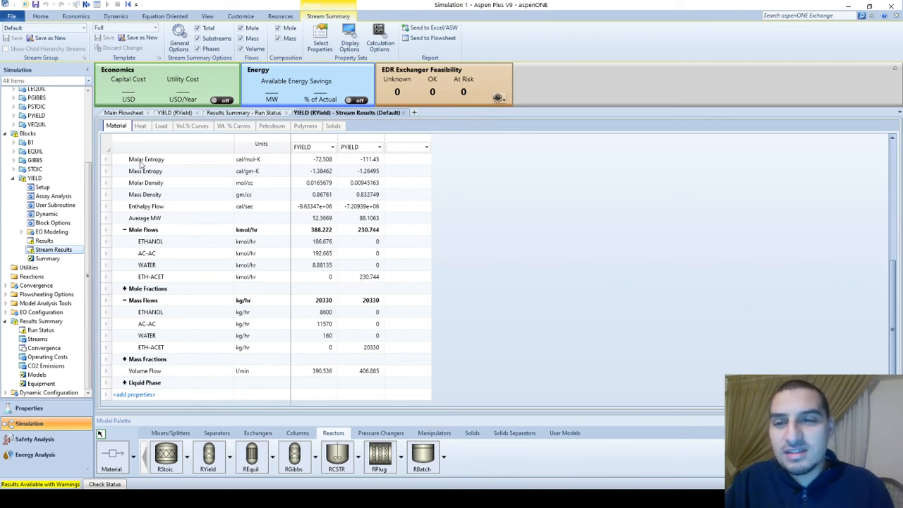
# Add WATER to the YIELD block's component yields on a mole basis with a basis yield of 30
pyautogui.click(125, 113)
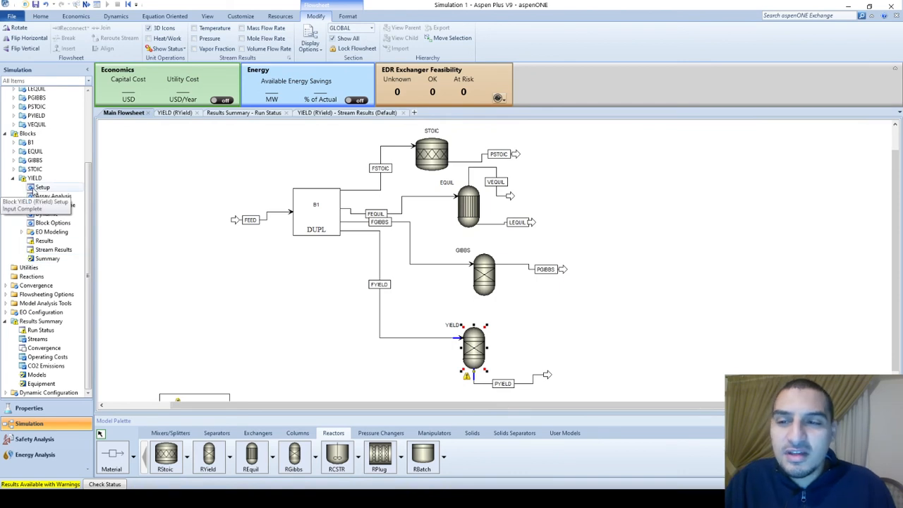
pyautogui.click(37, 187)
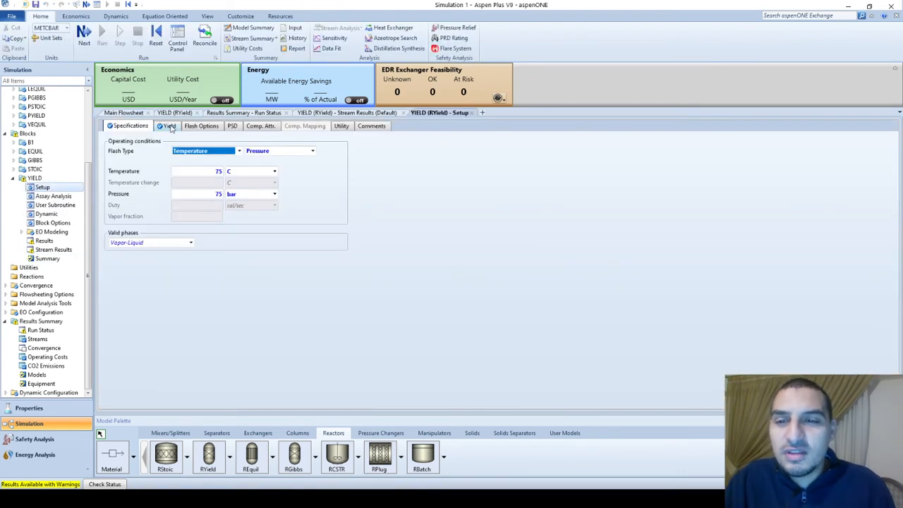
pyautogui.click(171, 127)
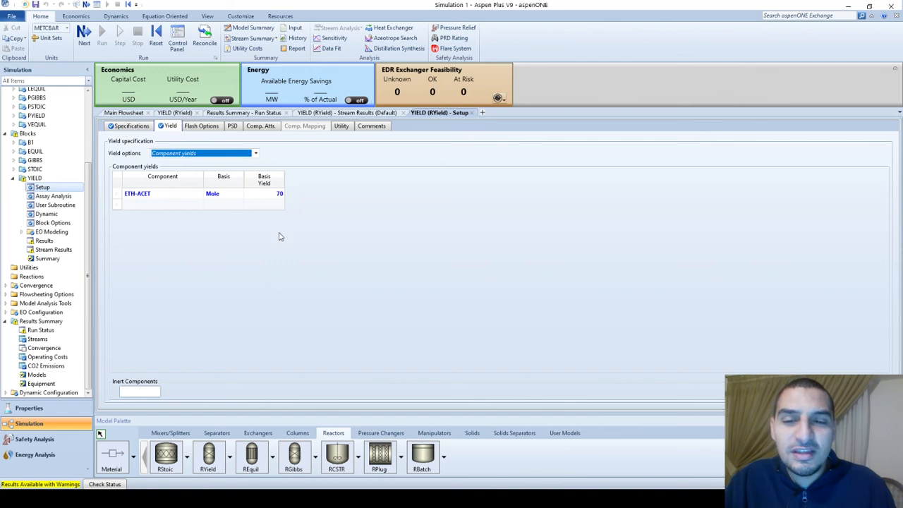
pyautogui.click(134, 205)
pyautogui.click(199, 205)
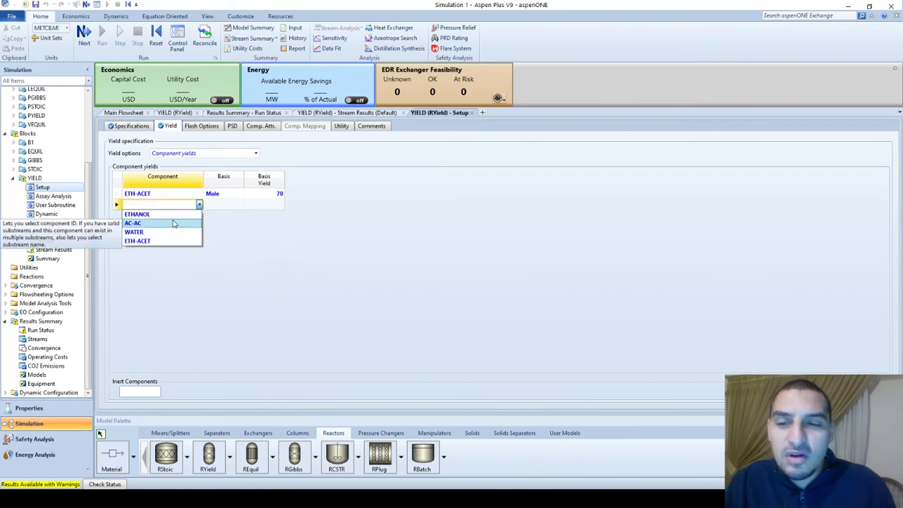
pyautogui.click(168, 234)
pyautogui.click(262, 205)
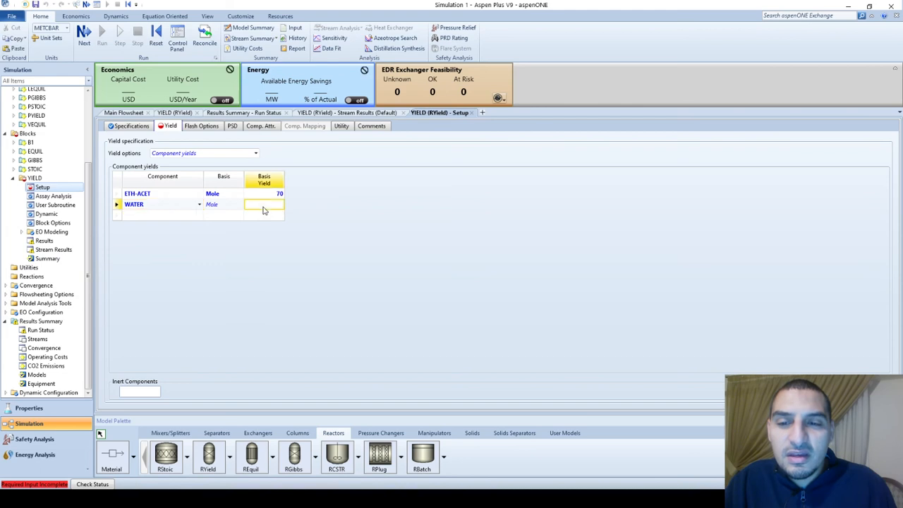
pyautogui.write('30')
pyautogui.press('Return')
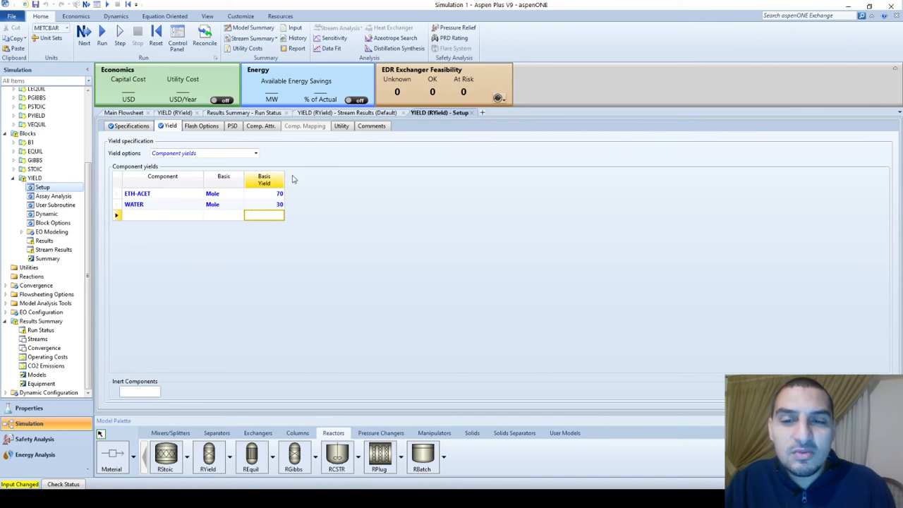
# Rerun the simulation and examine the YIELD block's stream results, expanding the mass fractions and mole fractions of FYIELD and PYIELD
pyautogui.click(102, 35)
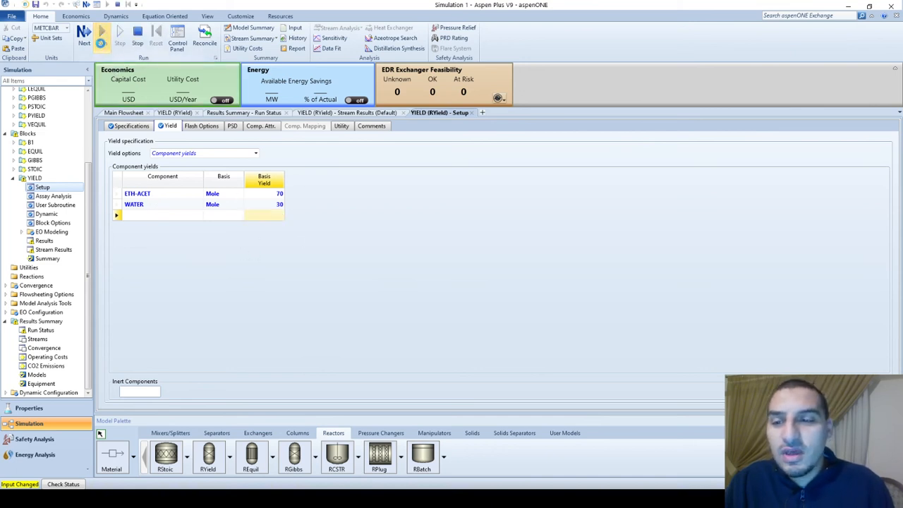
pyautogui.click(487, 294)
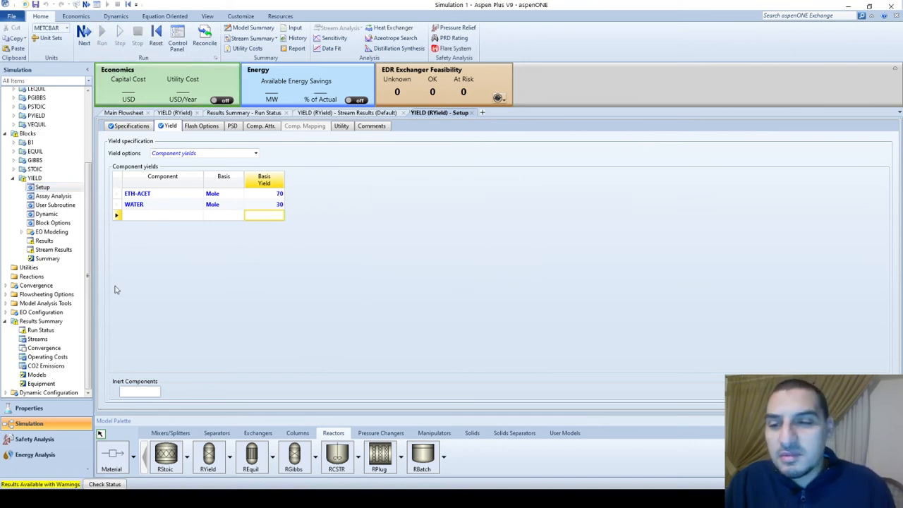
pyautogui.click(42, 249)
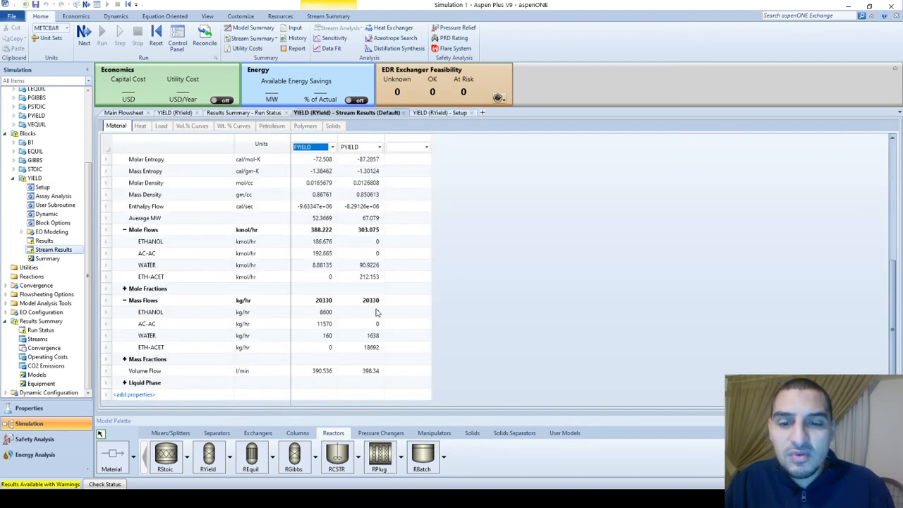
pyautogui.click(125, 359)
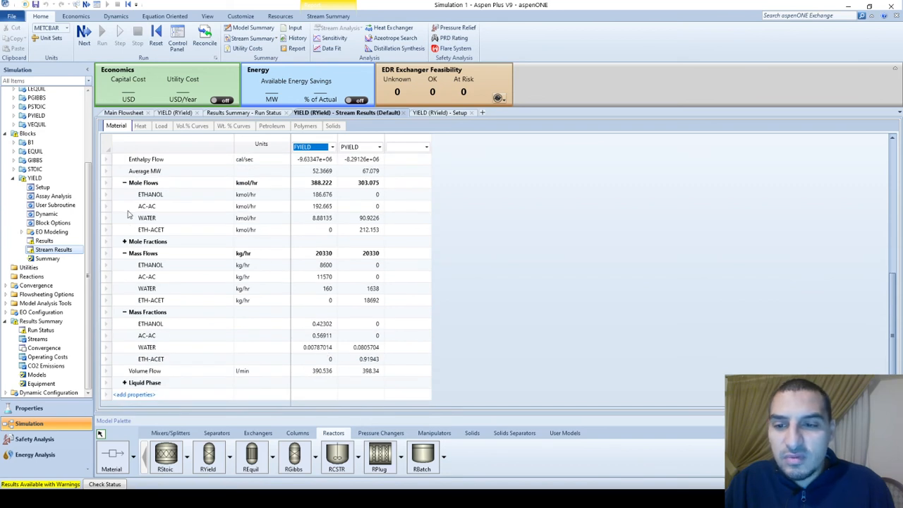
pyautogui.click(124, 241)
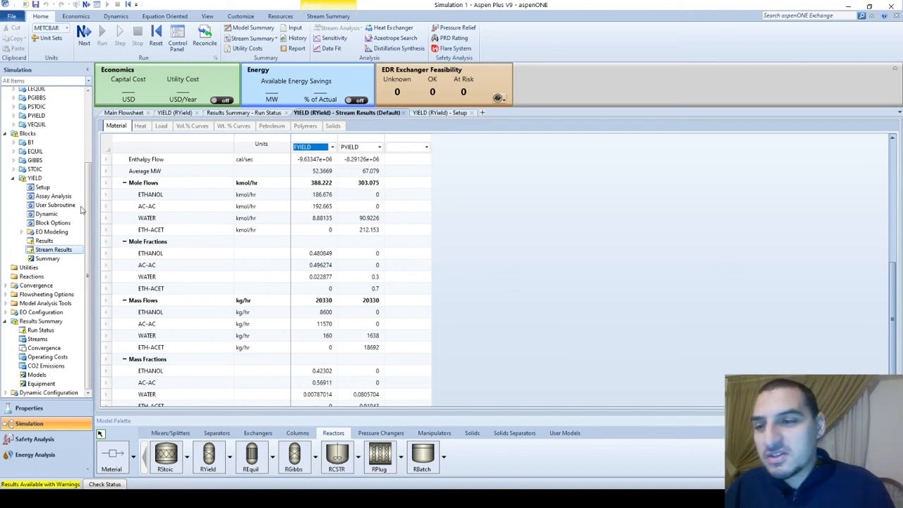
# Delete the ETH-ACET row from the YIELD block's component yields
pyautogui.click(43, 188)
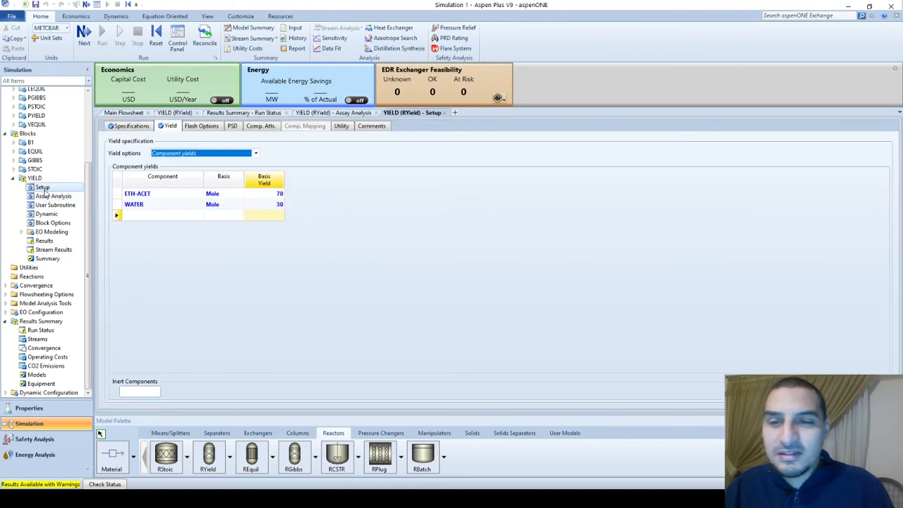
pyautogui.click(119, 197)
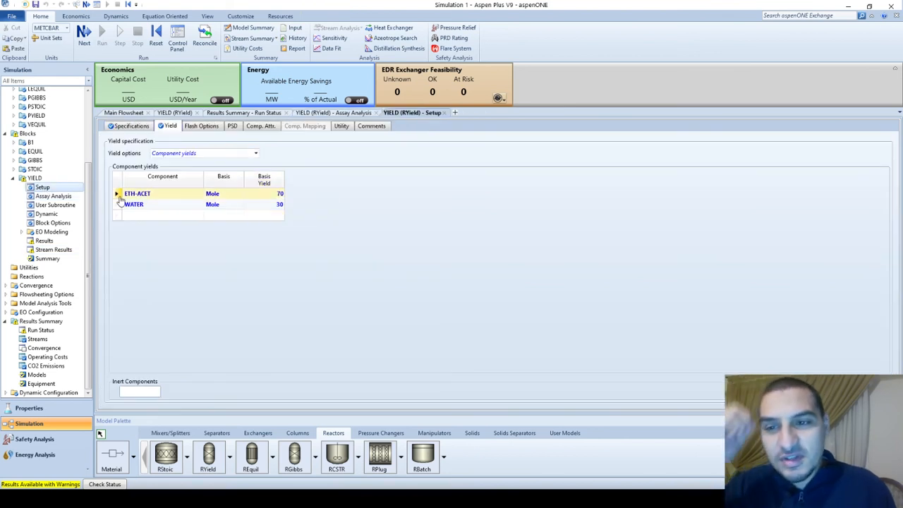
pyautogui.rightClick(118, 196)
pyautogui.click(104, 233)
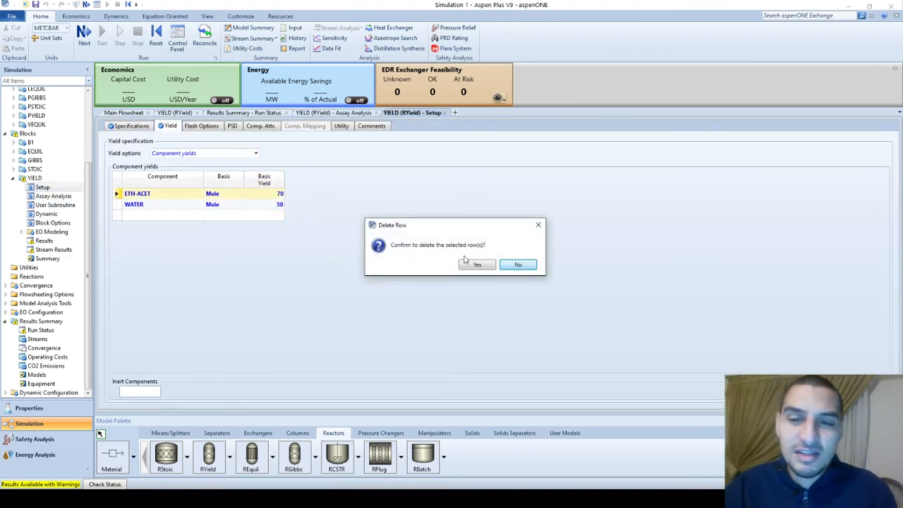
pyautogui.click(481, 265)
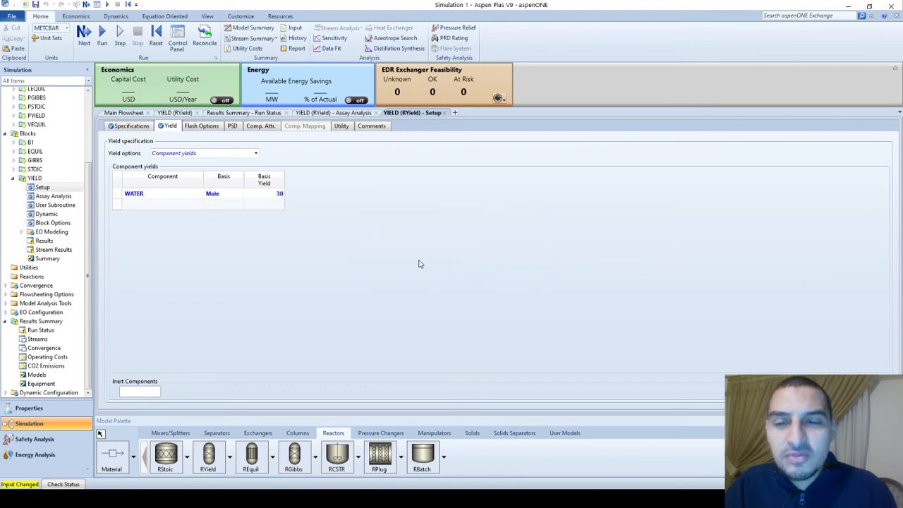
# Switch to the example slides to review the ethyl acetate esterification reaction, and return to Aspen Plus
pyautogui.hotkey('alt', 'Tab')
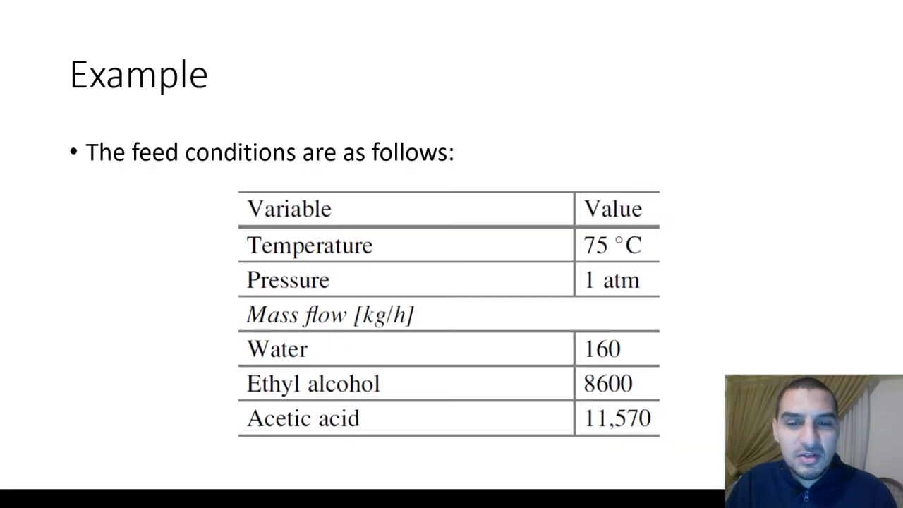
pyautogui.press('Left')
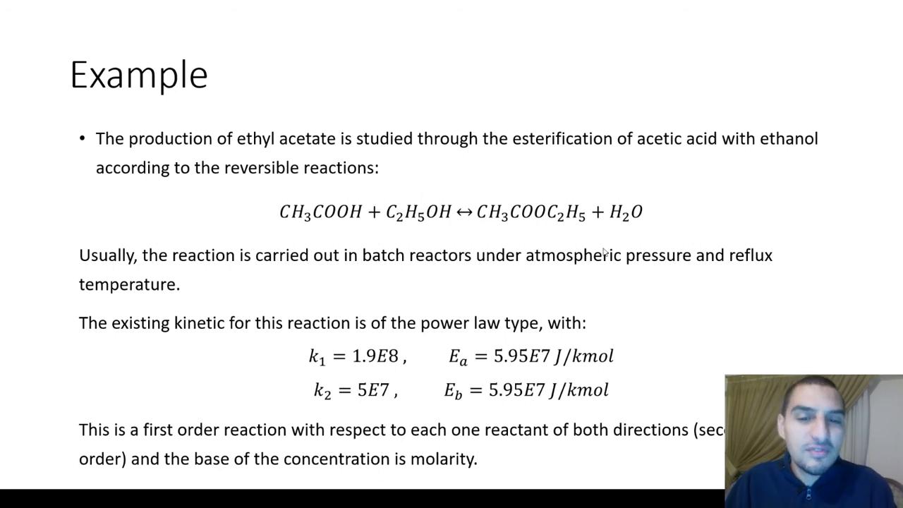
pyautogui.hotkey('alt', 'Tab')
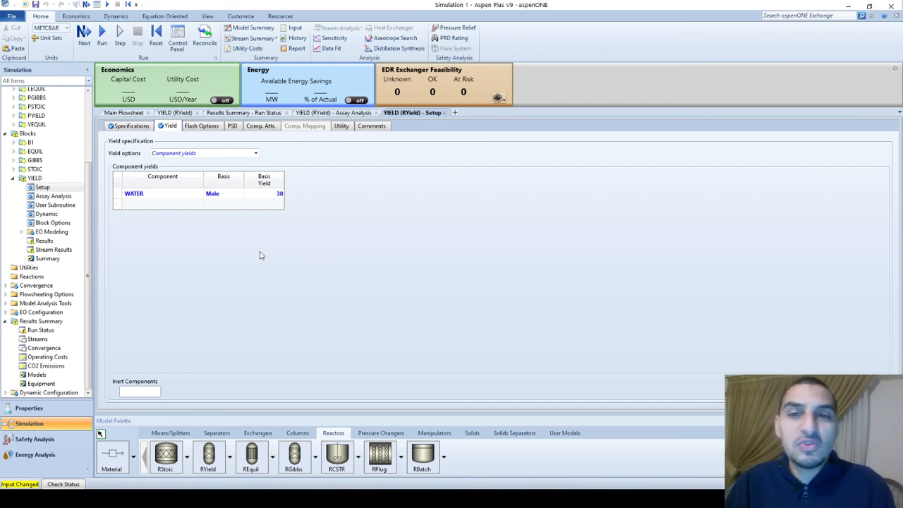
# Run the simulation with only the WATER yield and check the YIELD block's balance and phase equilibrium results
pyautogui.click(101, 35)
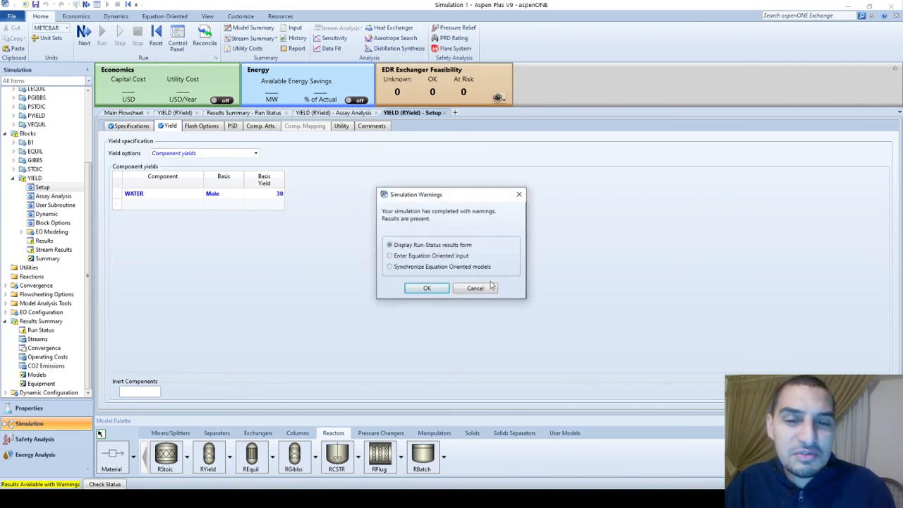
pyautogui.click(484, 289)
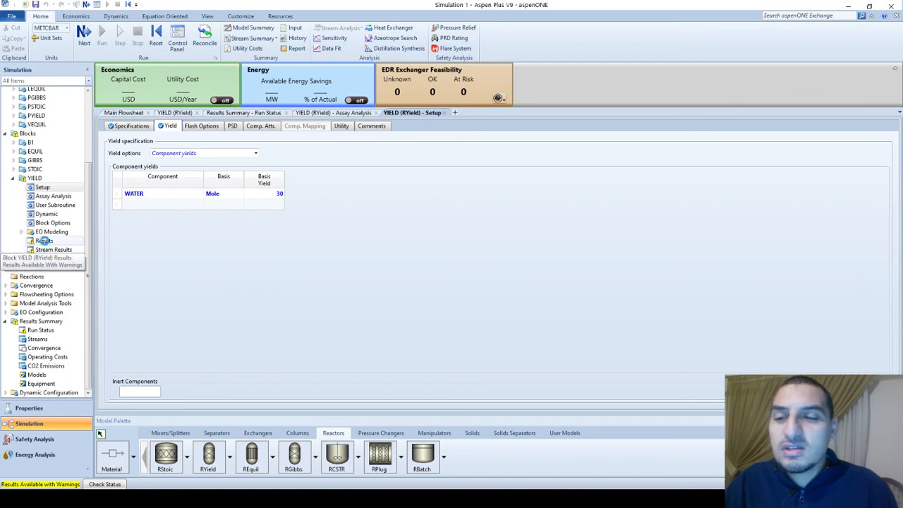
pyautogui.click(43, 241)
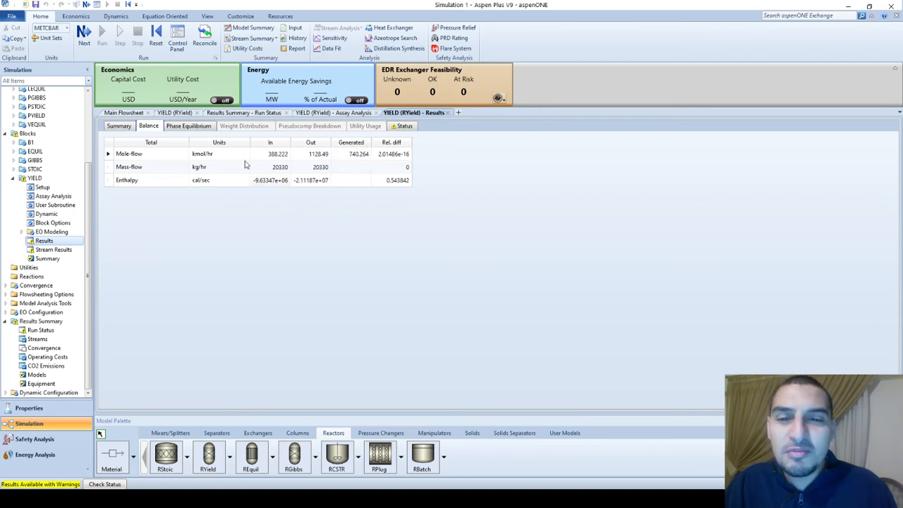
pyautogui.click(204, 126)
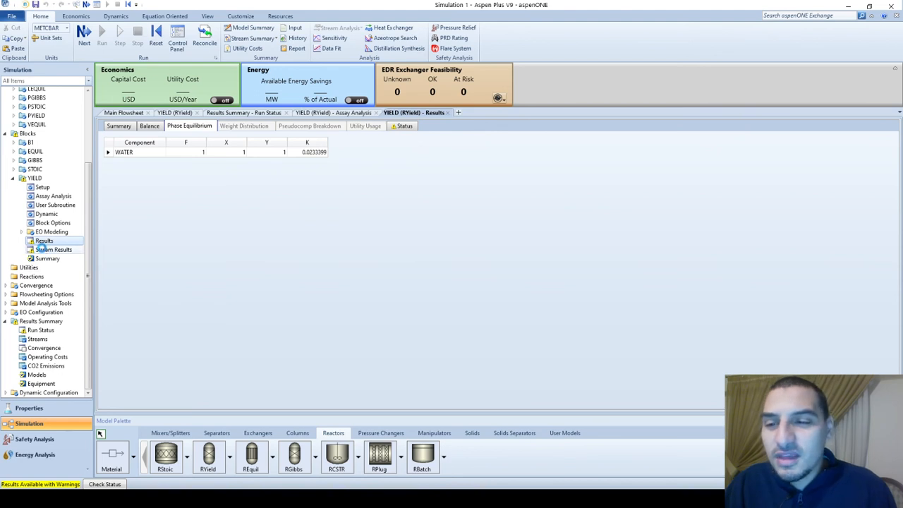
# Examine the YIELD block's stream results, expanding the component mole flows of FYIELD and PYIELD
pyautogui.click(47, 250)
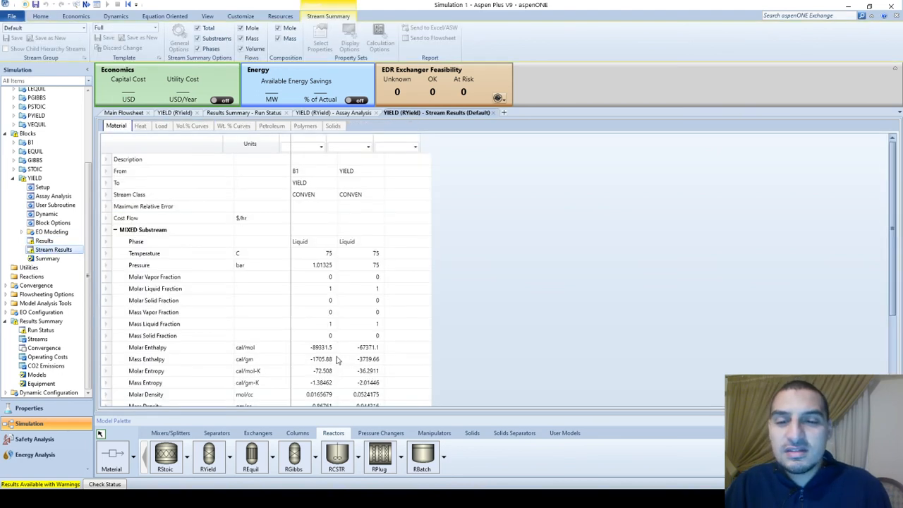
pyautogui.scroll(-3, 336, 359)
pyautogui.click(125, 324)
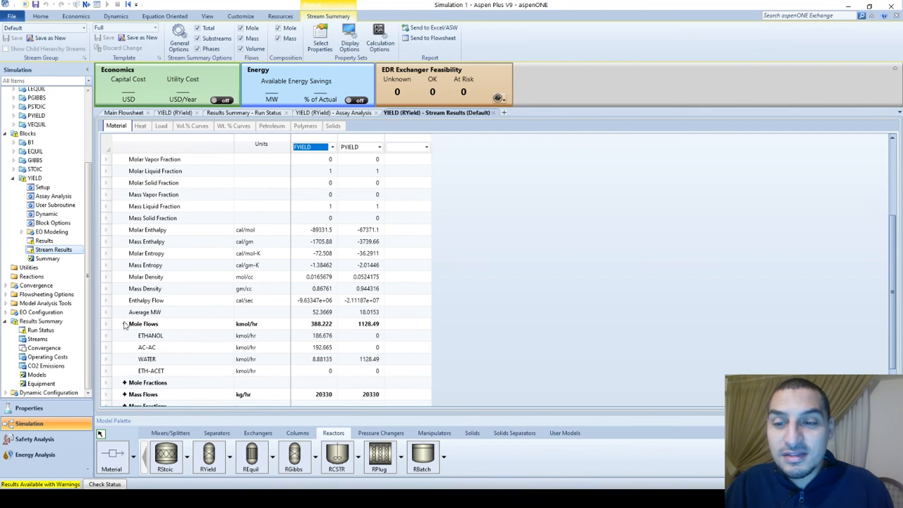
pyautogui.scroll(-1, 363, 340)
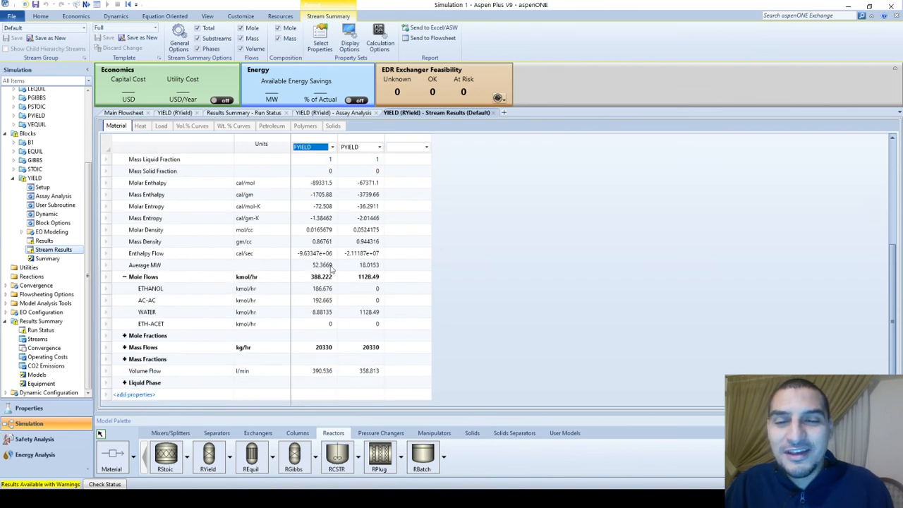